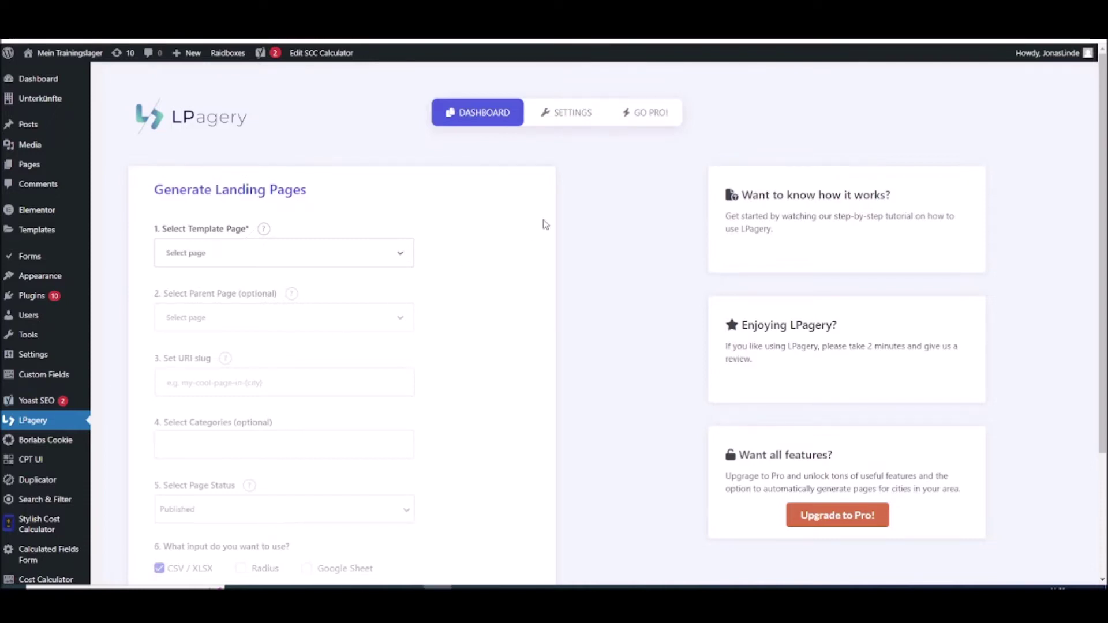
Check the spreadsheet's placeholder columns, then title the new page 'Tutorial {city}'
scroll(477, 247, down, 1)
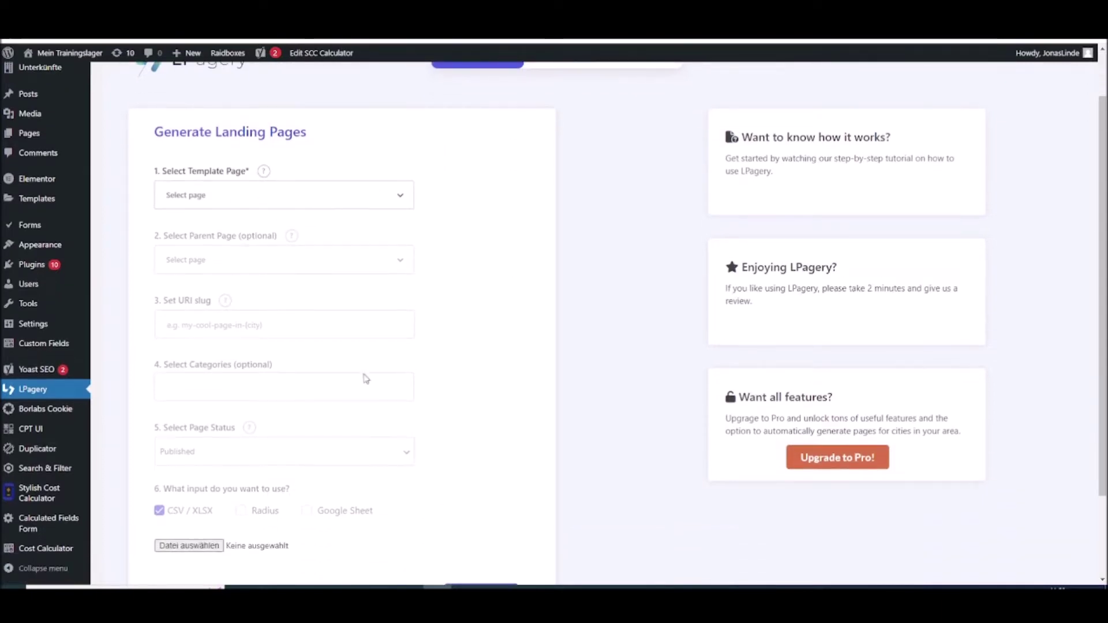
scroll(526, 324, up, 1)
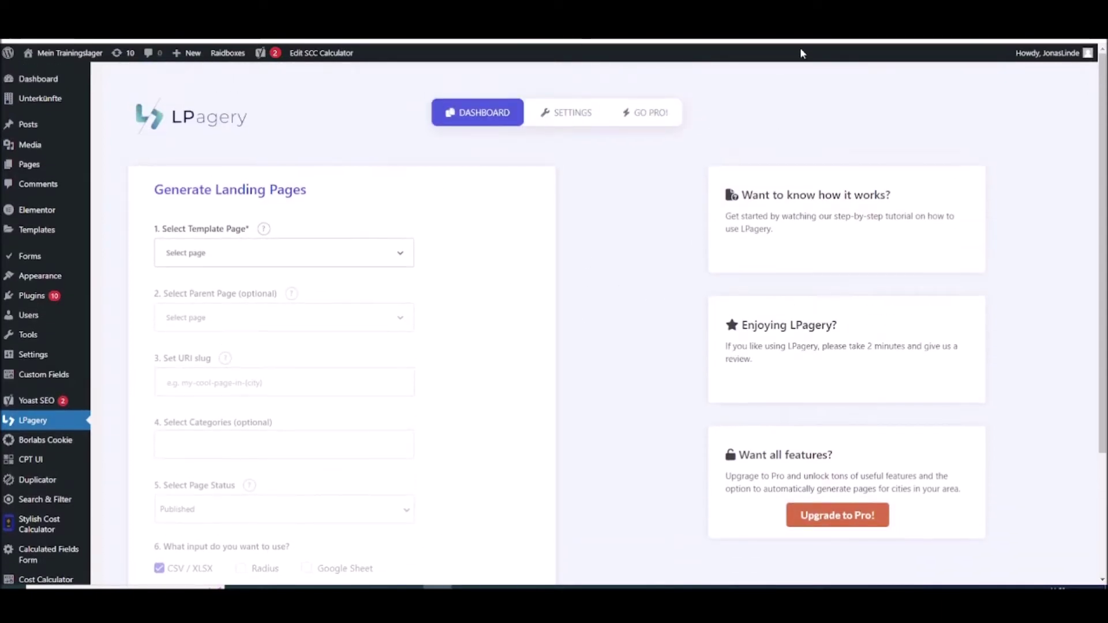
scroll(583, 275, down, 3)
scroll(597, 257, up, 3)
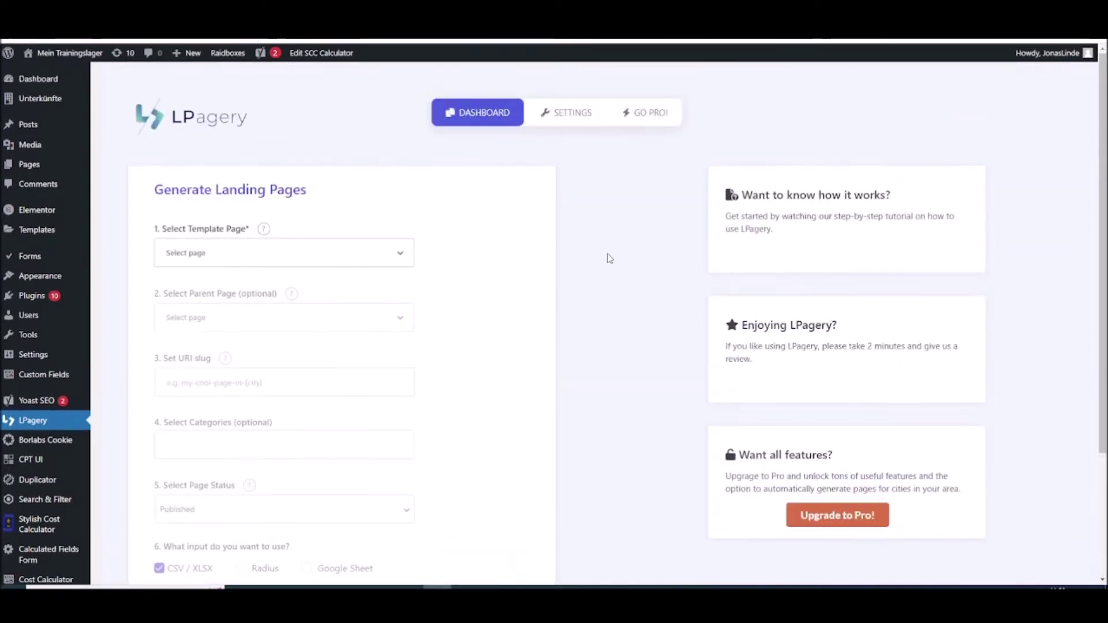
scroll(610, 259, down, 1)
scroll(589, 156, up, 1)
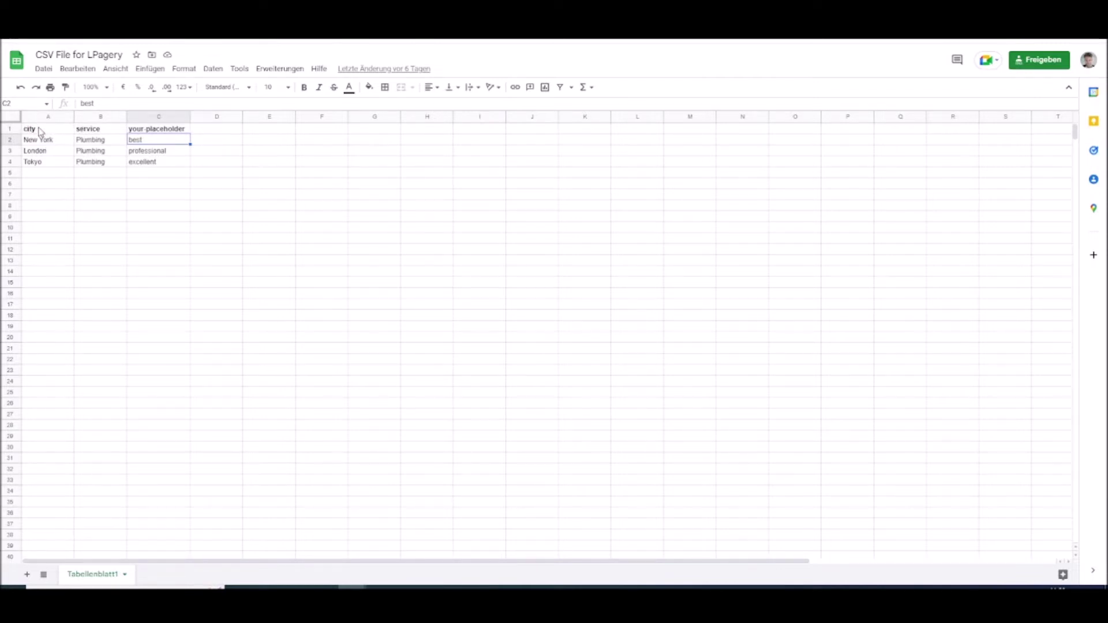
click(143, 130)
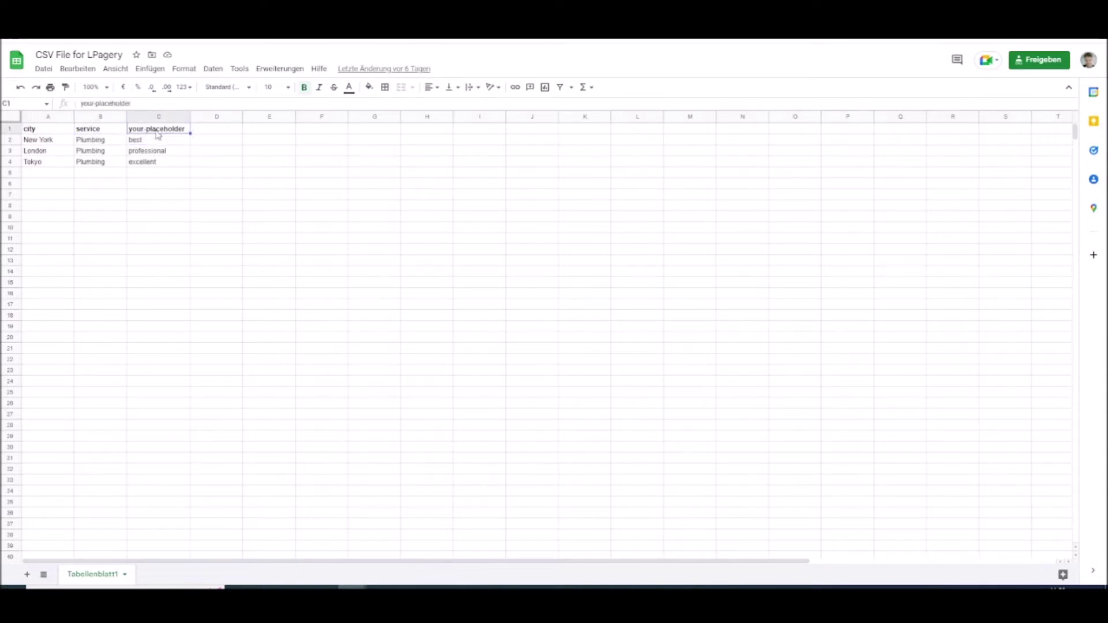
click(30, 172)
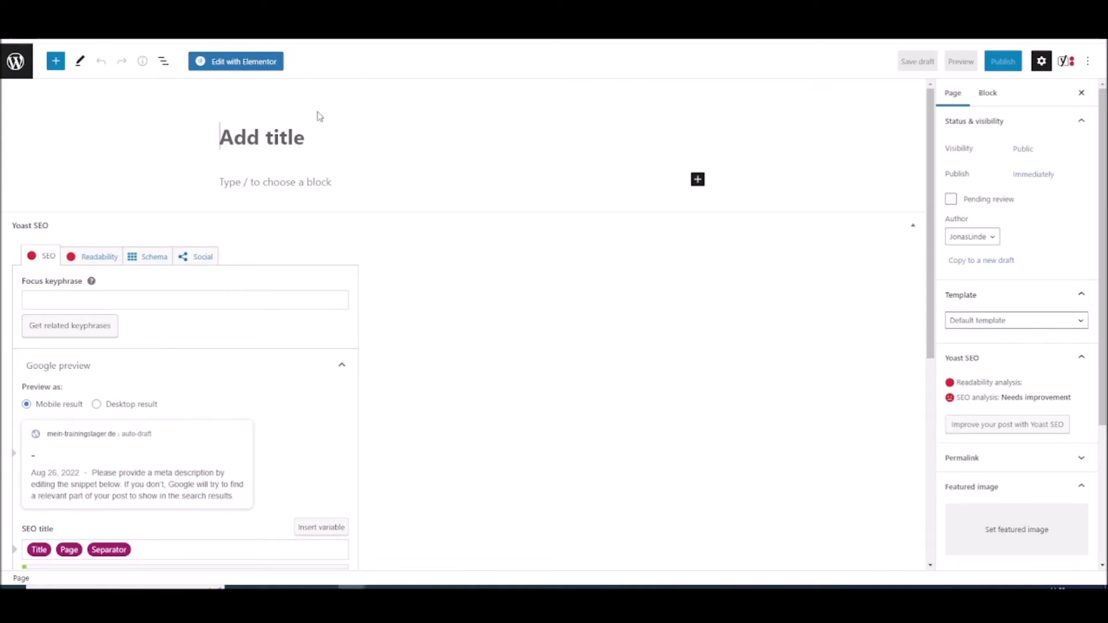
text(Tutorial )
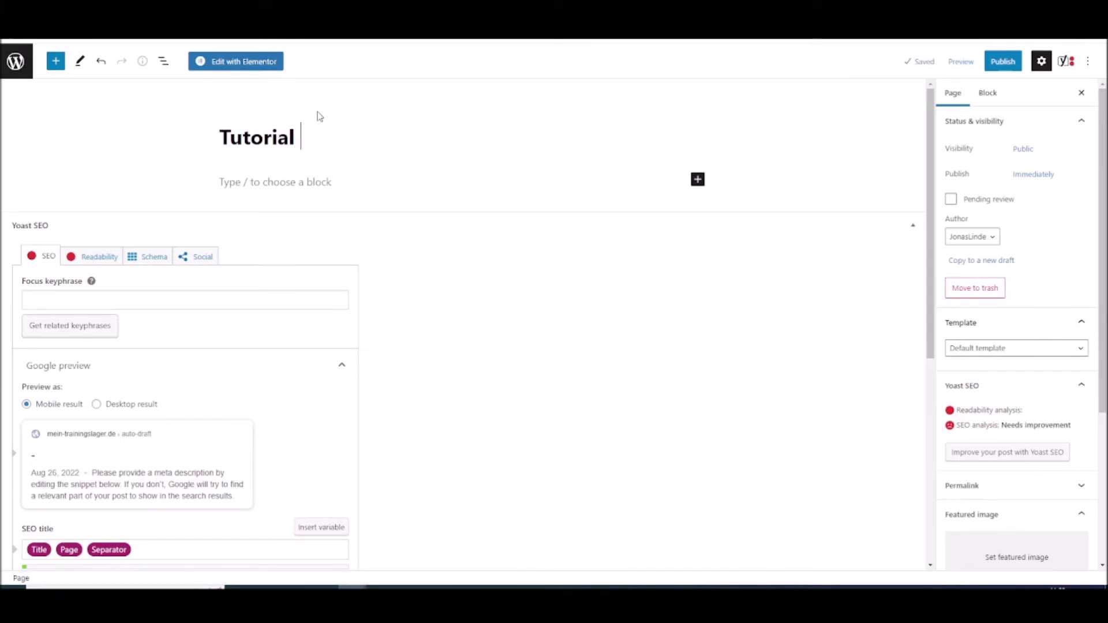
text({)
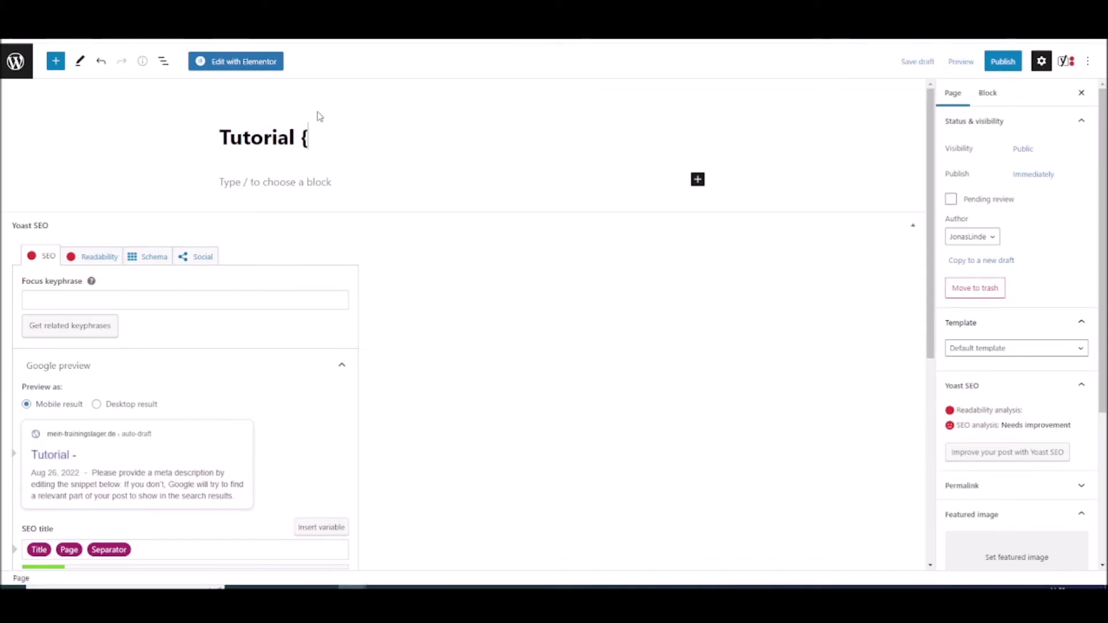
text(city})
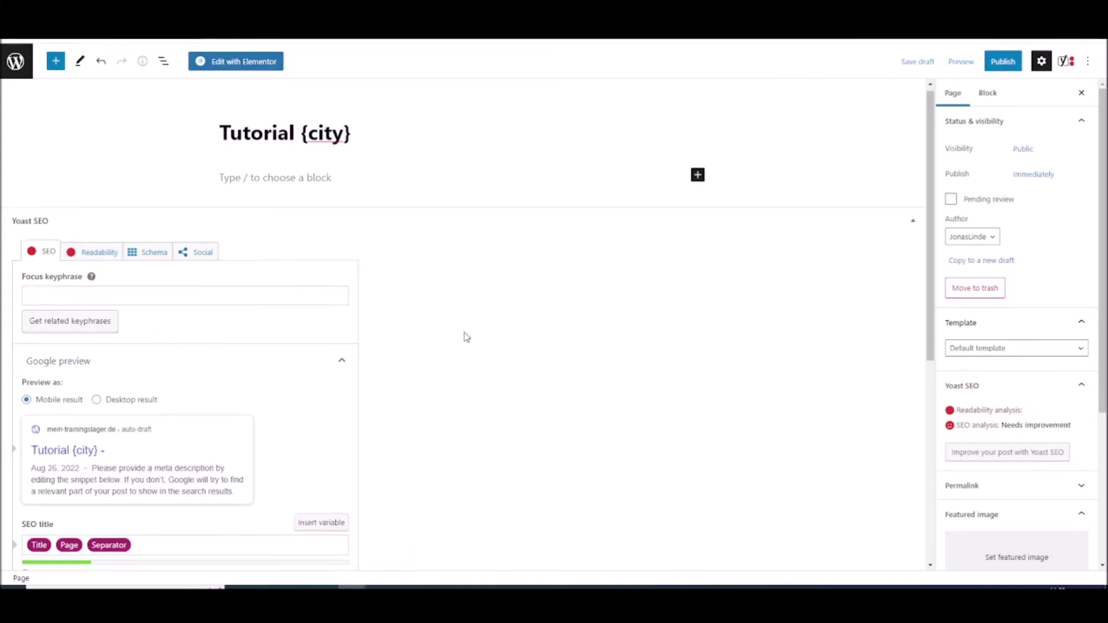
Set the Yoast SEO meta description to 'Test {city}' and launch the Elementor editor
scroll(465, 339, down, 2)
scroll(117, 292, up, 2)
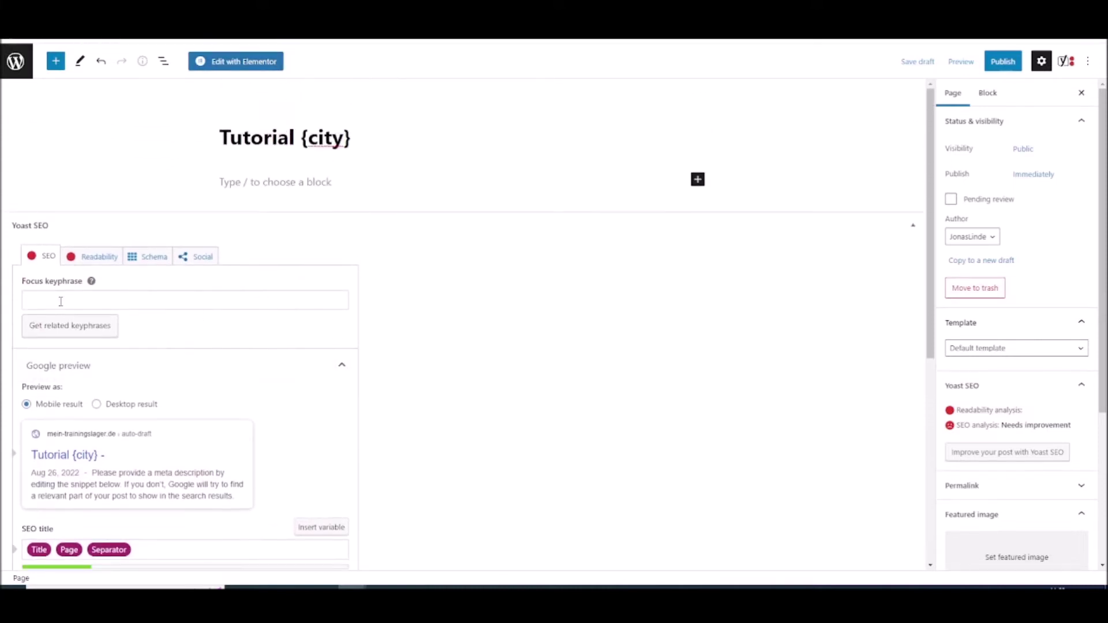
scroll(280, 361, down, 2)
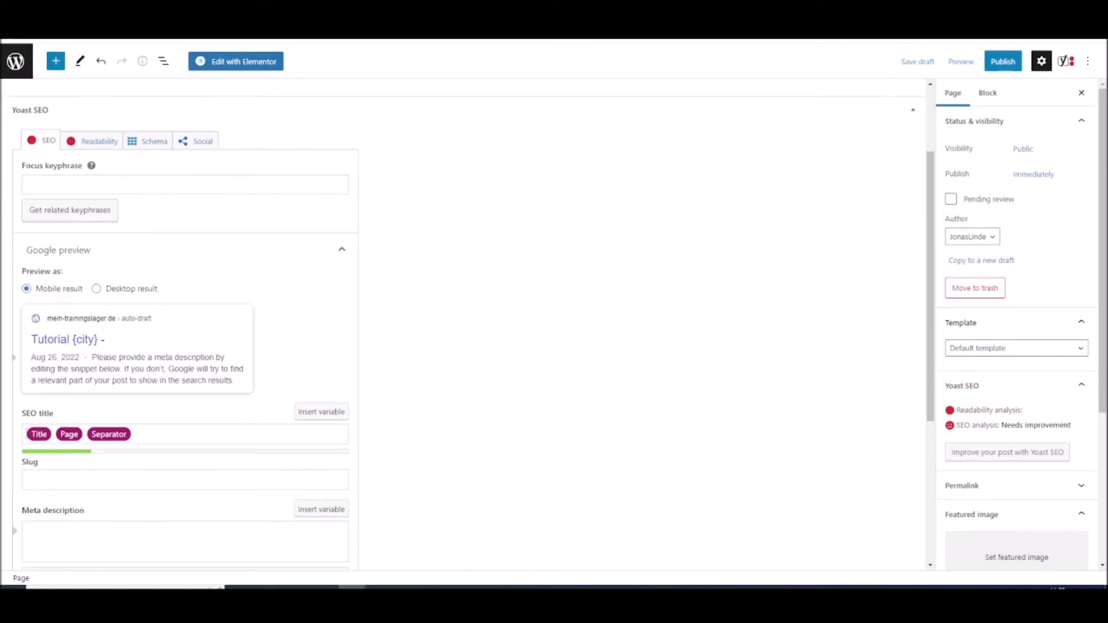
click(49, 437)
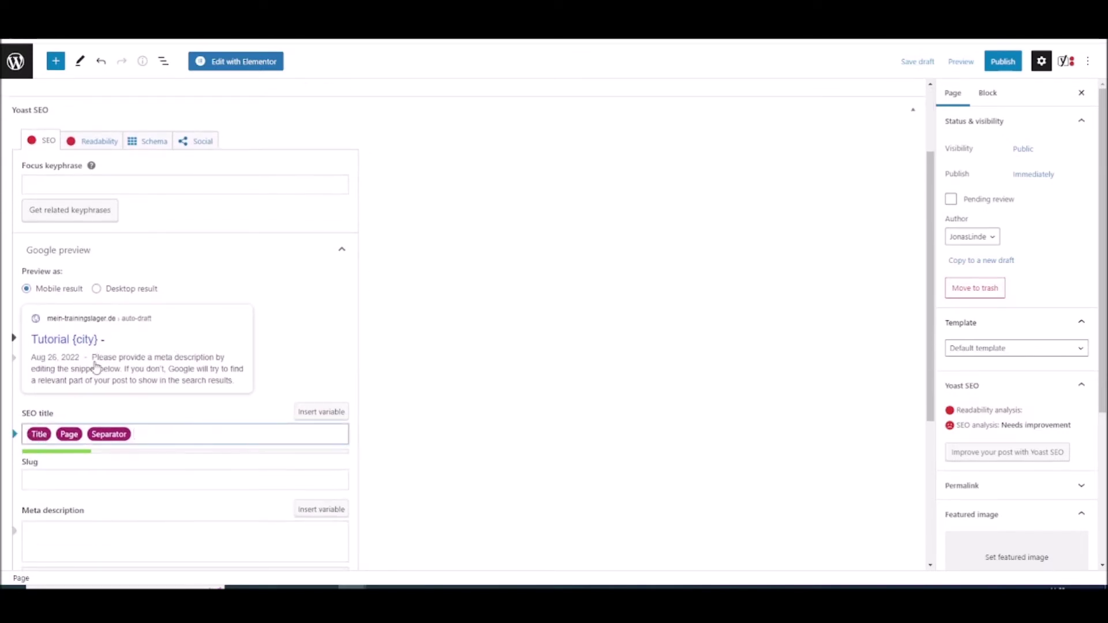
scroll(102, 482, down, 1)
click(85, 481)
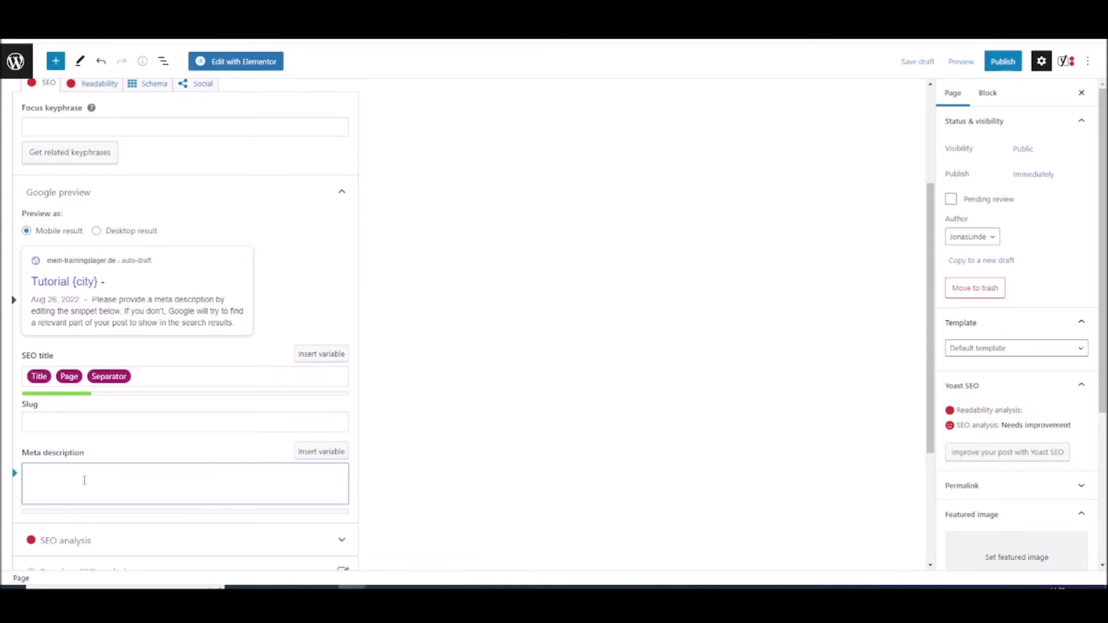
text(Test)
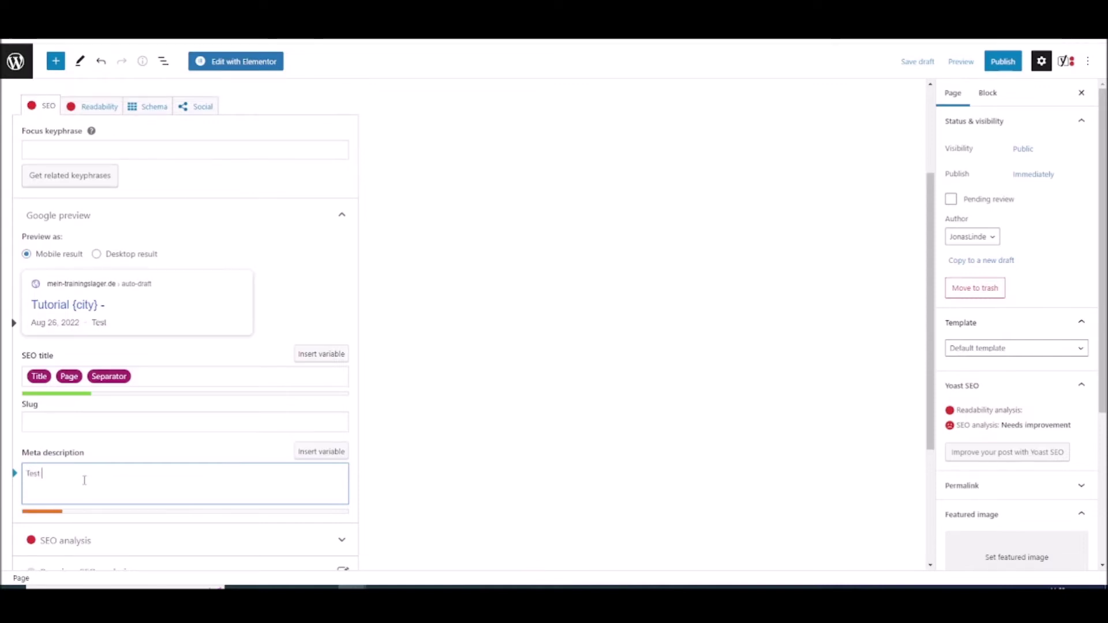
text( {city})
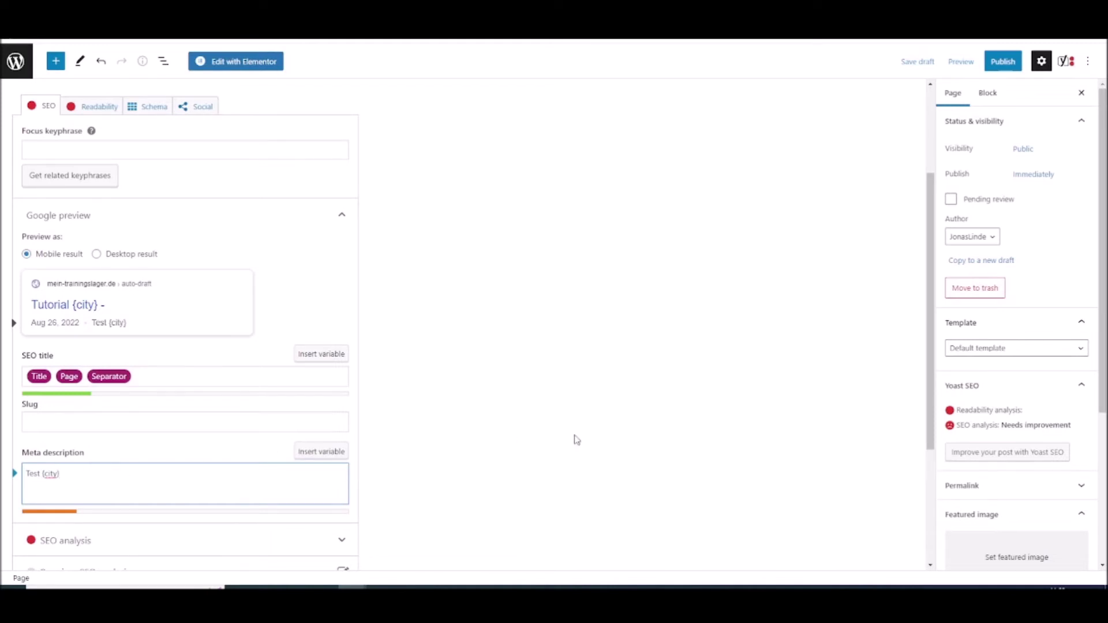
scroll(612, 404, up, 3)
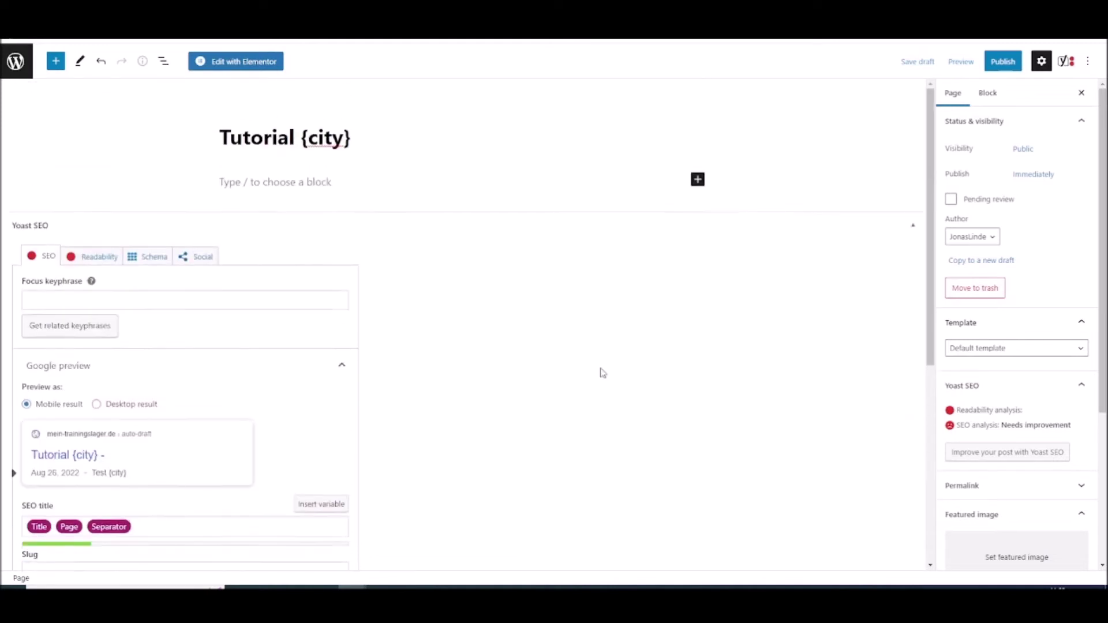
click(248, 62)
Save the draft and add a heading widget reading 'My {service} in {city}'
click(639, 83)
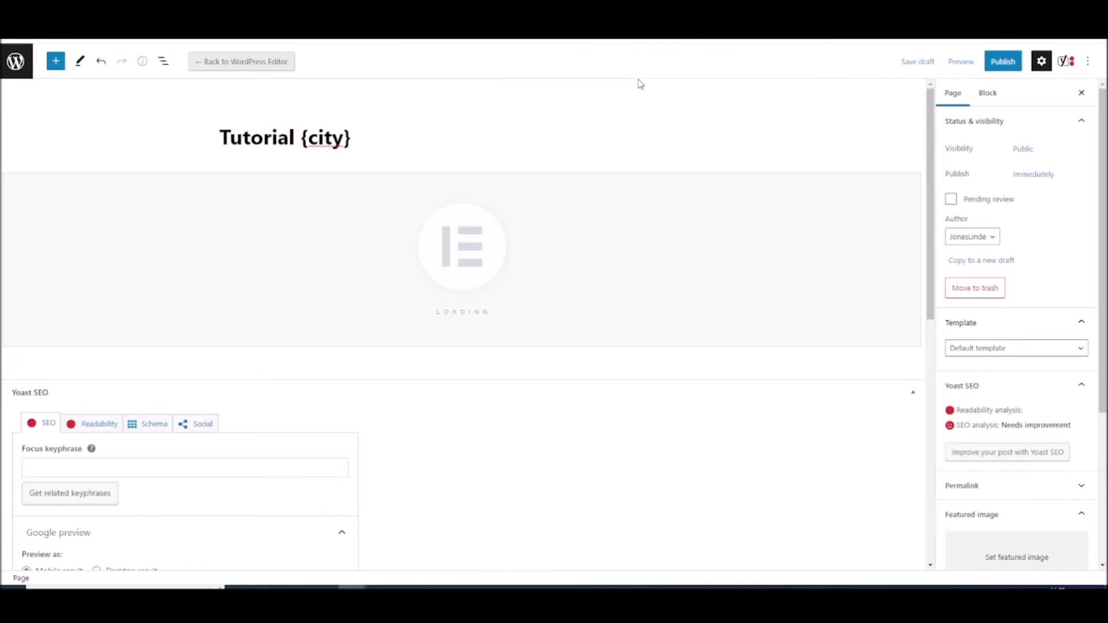
click(917, 61)
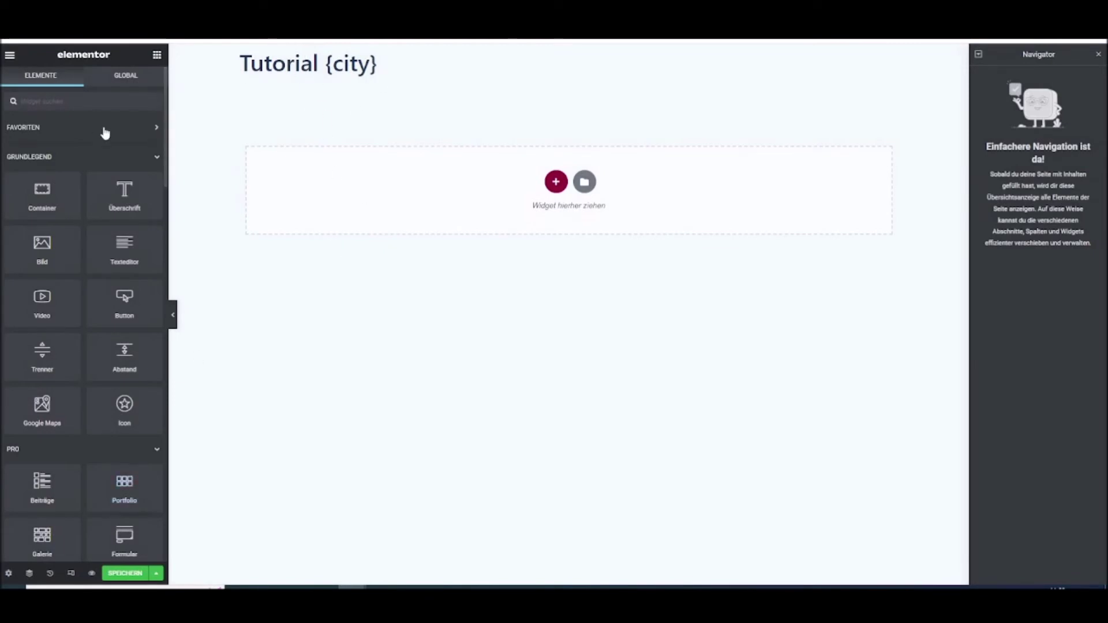
drag(124, 192, 302, 173)
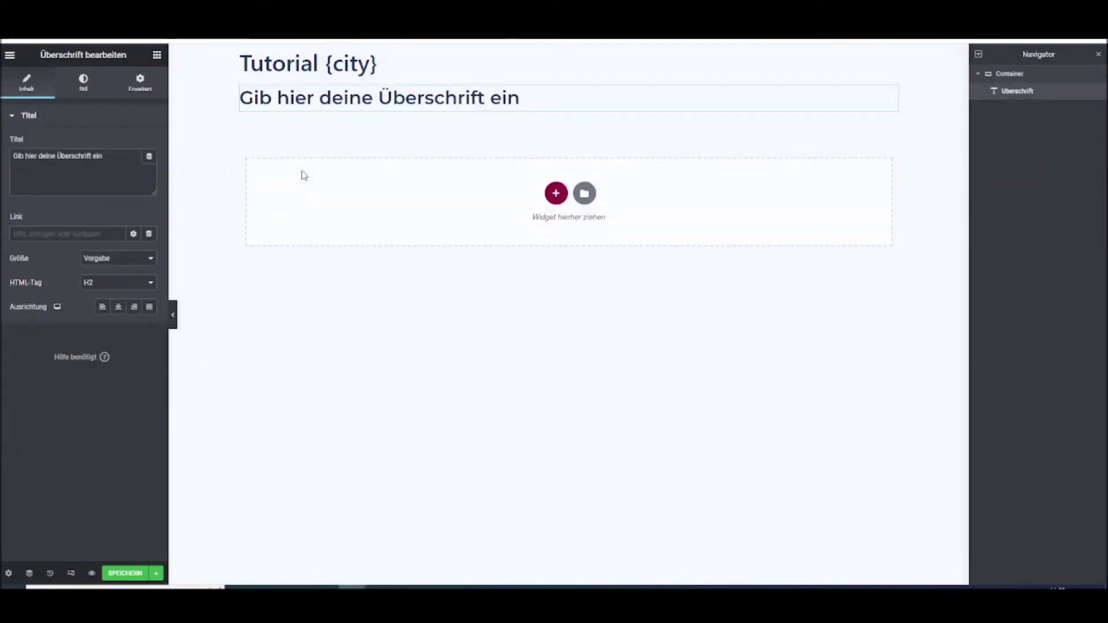
triple_click(118, 167)
text(M)
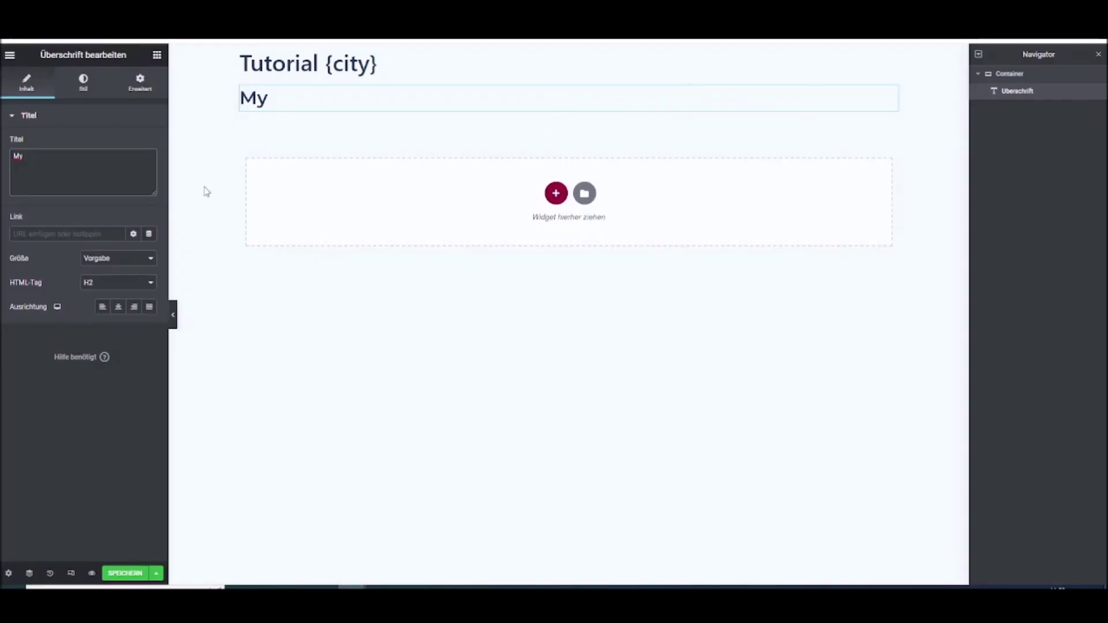
text({c)
key(BackSpace)
text(service)
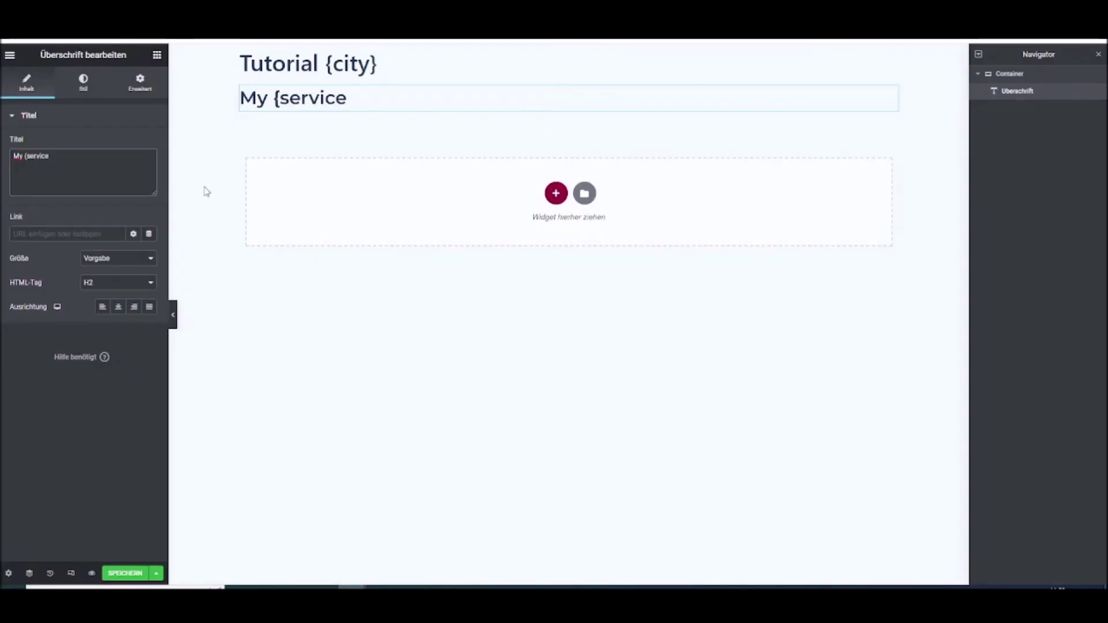
text(} in {city)
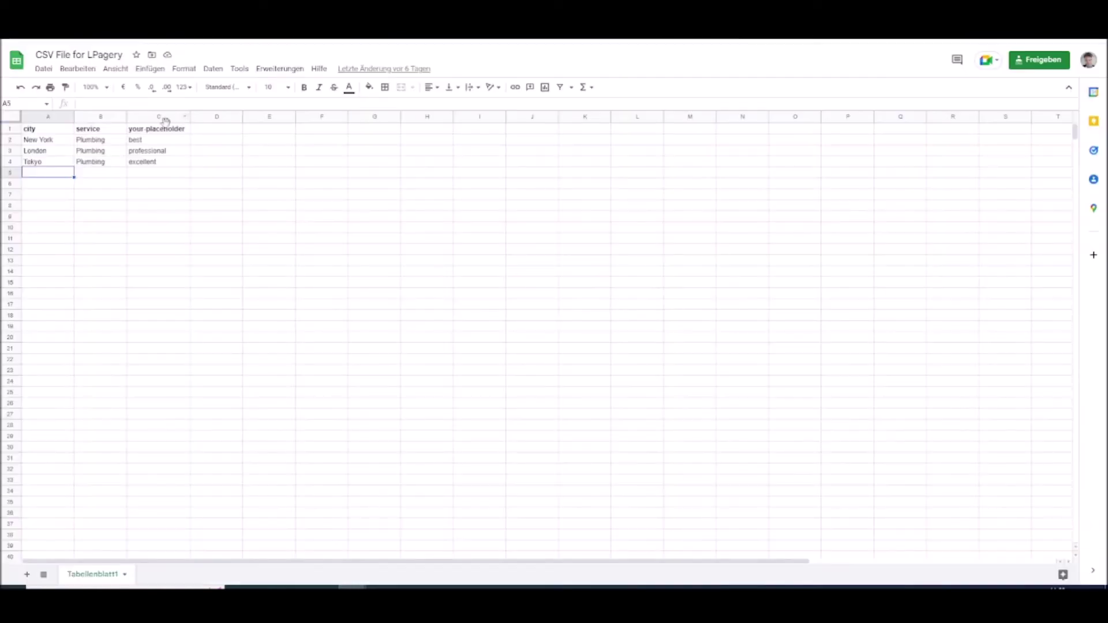
Insert '{your-placeholder}' copied from cell C1 into the heading and publish the page
click(144, 128)
double_click(144, 128)
key(ctrl+c)
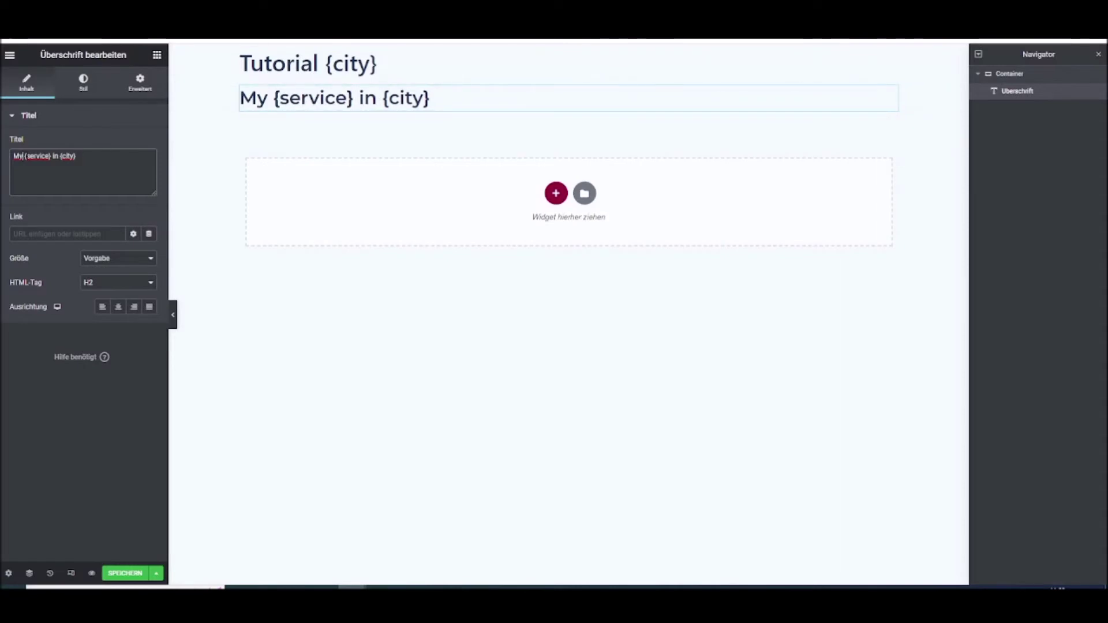
text({)
key(ctrl+v)
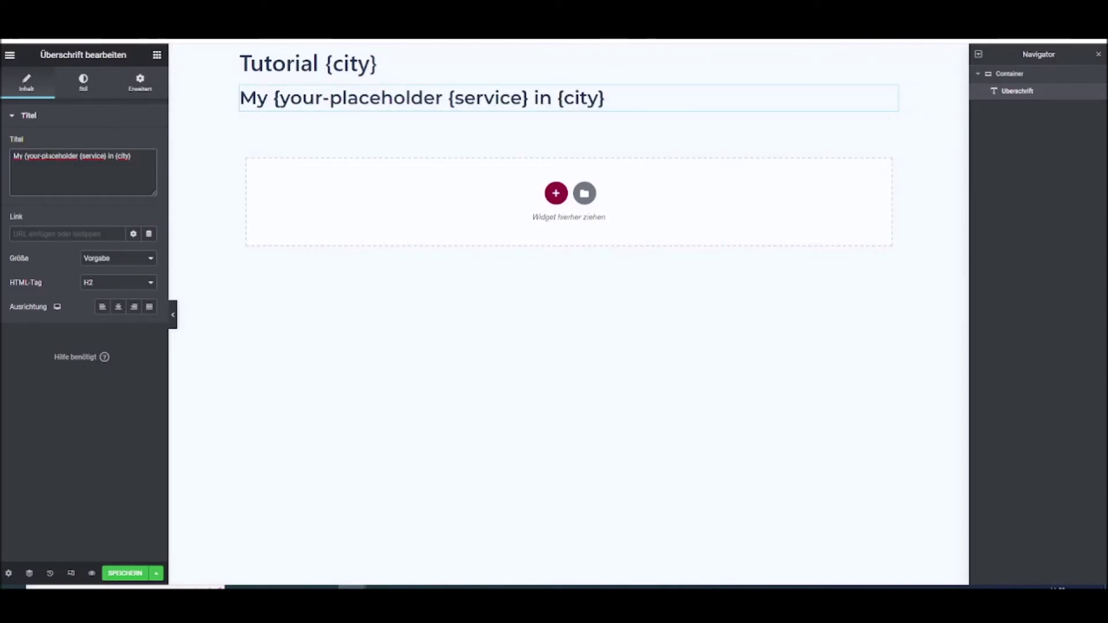
text(})
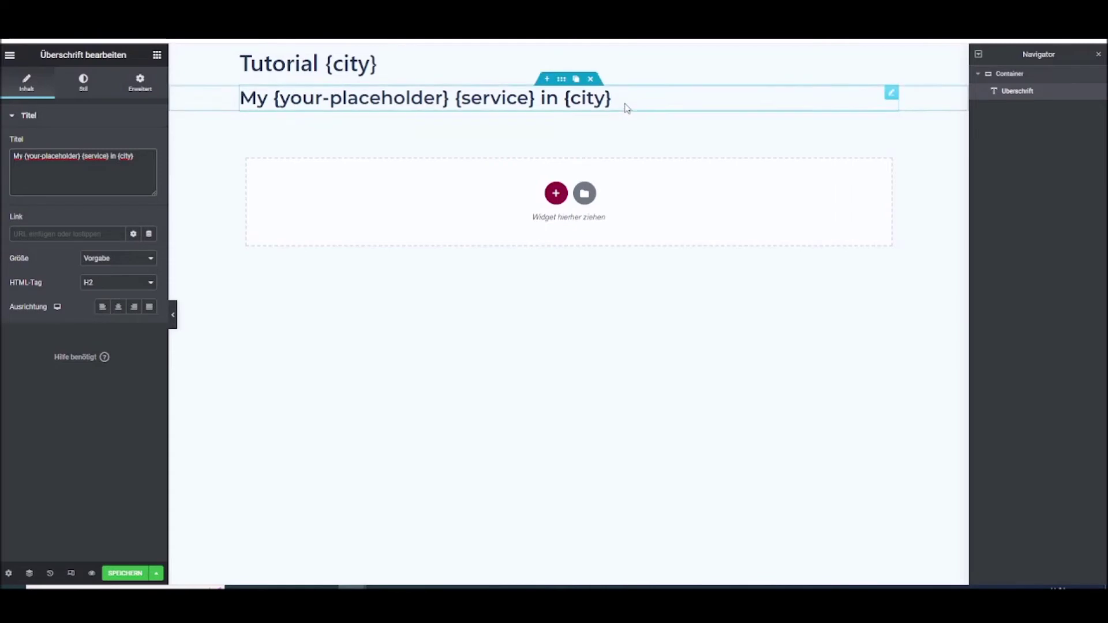
click(125, 573)
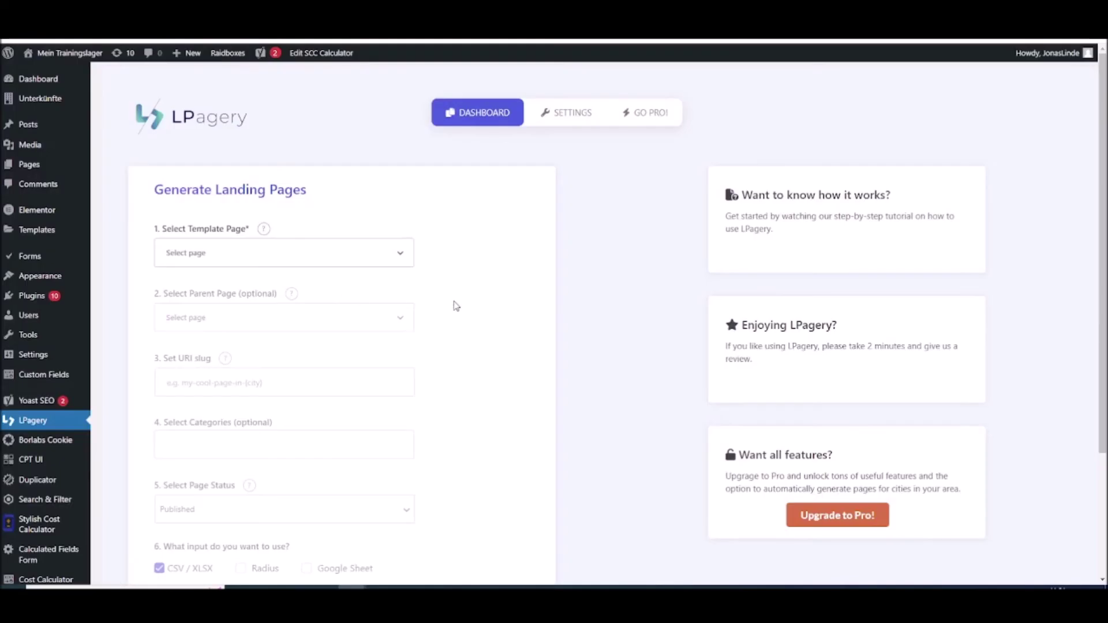
Choose 'Tutorial (city)' as LPagery's template page
scroll(279, 168, down, 2)
scroll(255, 193, up, 1)
click(257, 195)
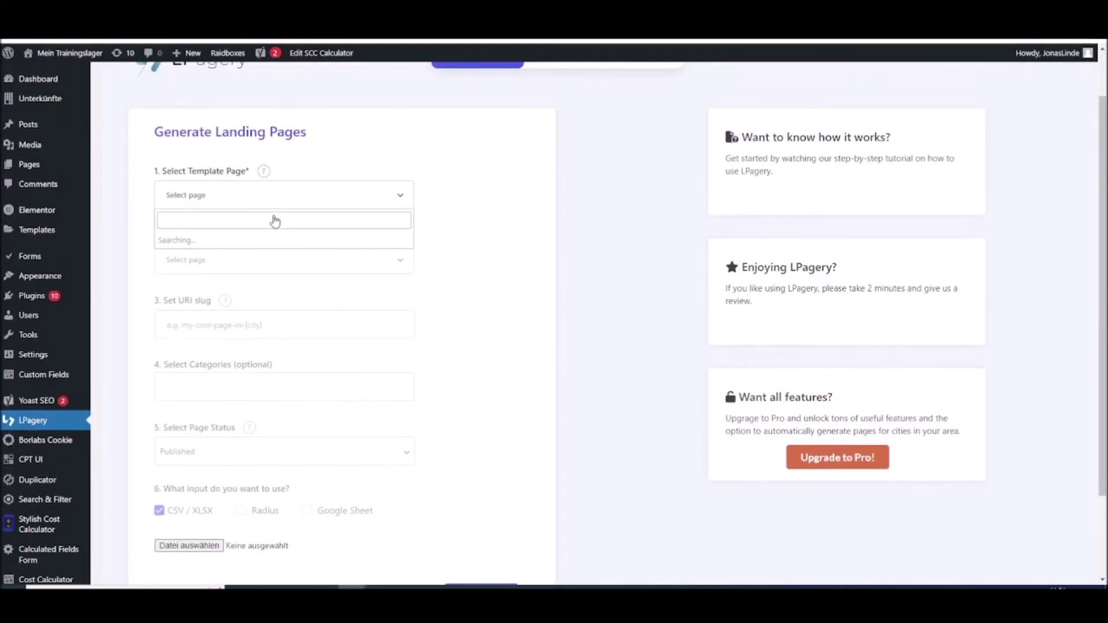
scroll(333, 258, down, 5)
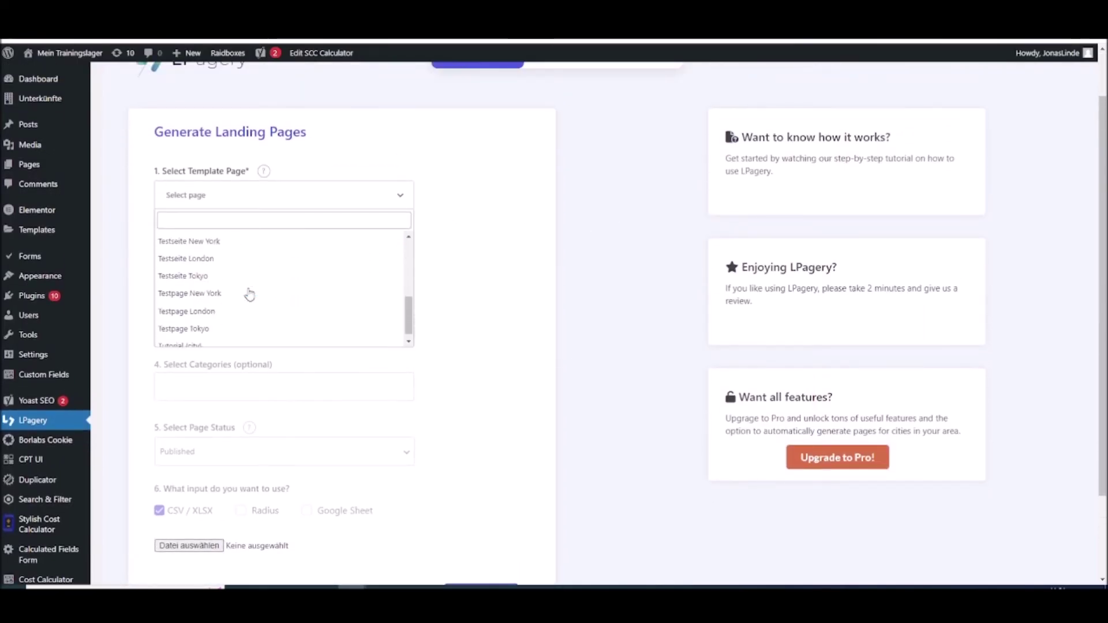
click(185, 340)
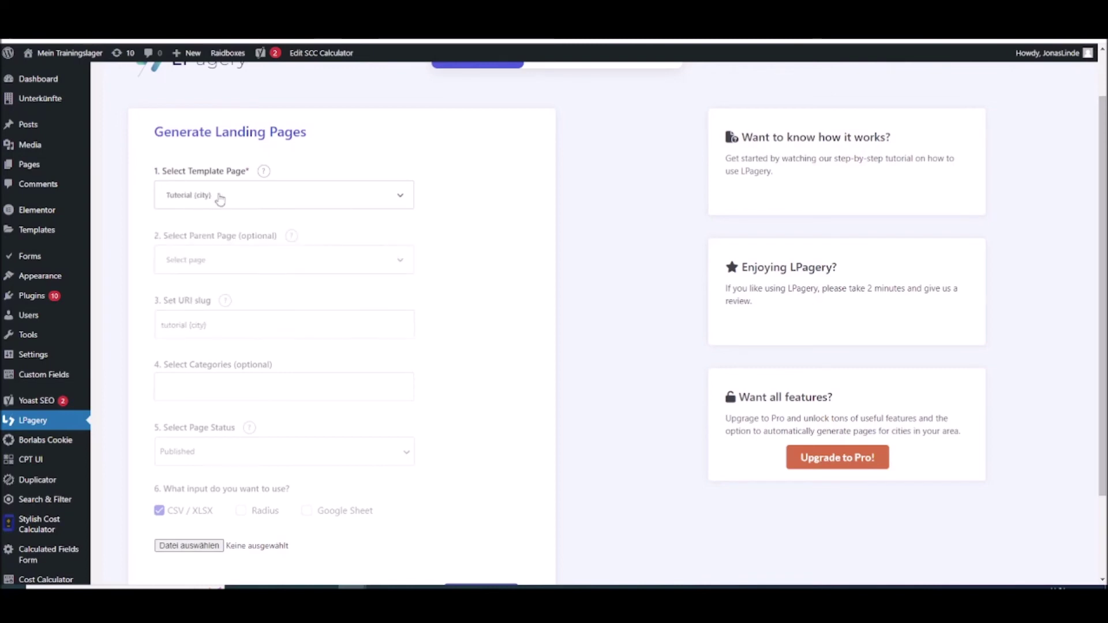
Attach the placeholder CSV file and preview the New York, London and Tokyo pages
scroll(209, 243, down, 2)
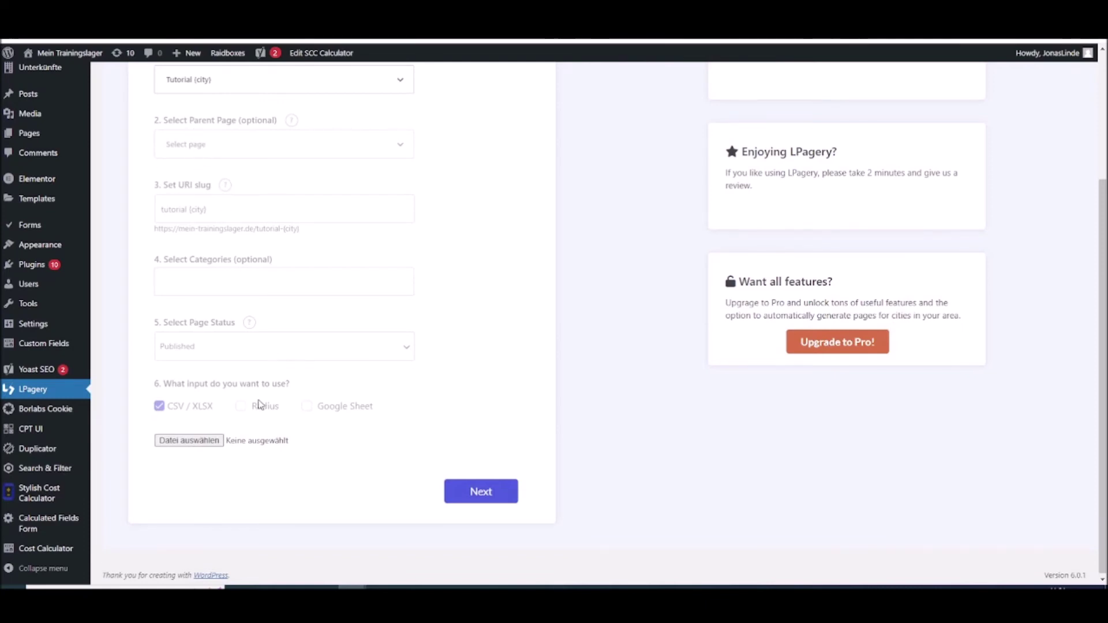
scroll(259, 404, down, 1)
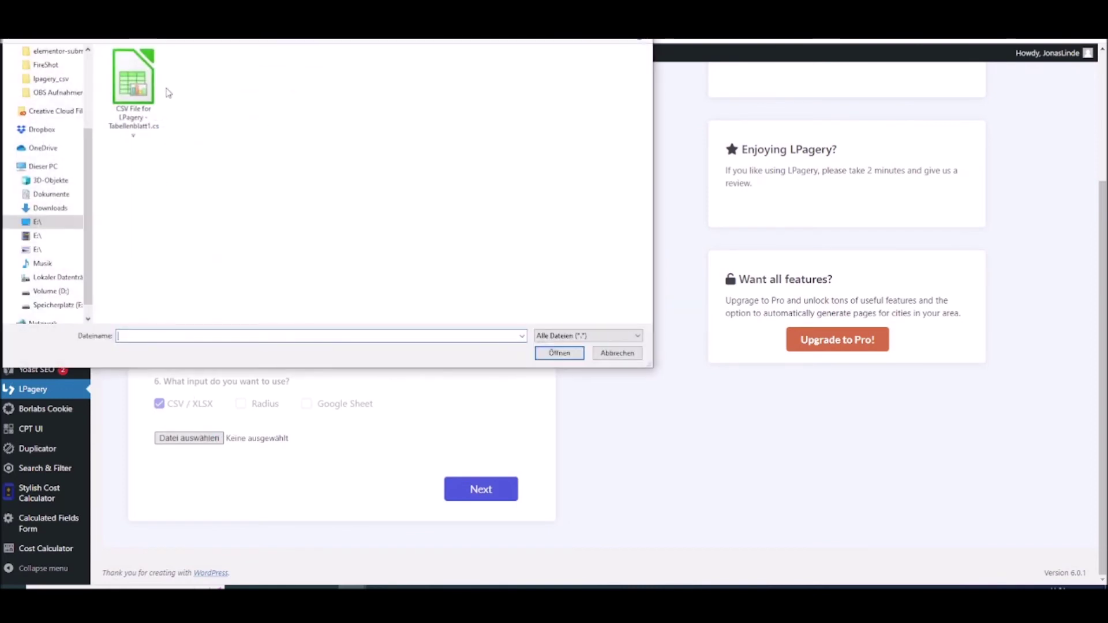
click(138, 83)
click(552, 353)
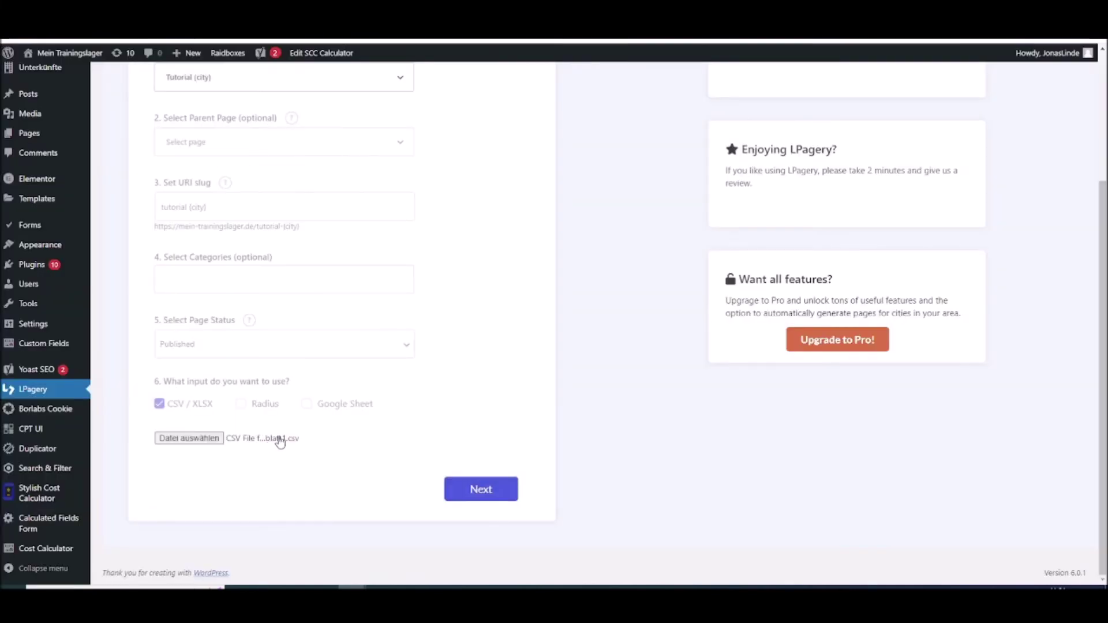
click(487, 491)
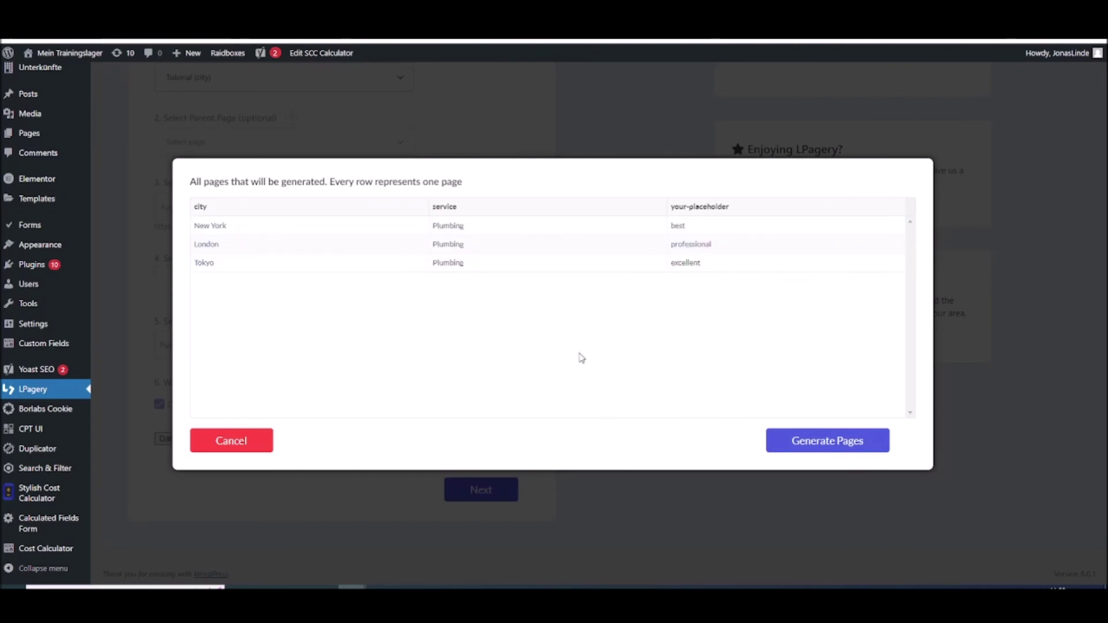
Generate the three Tutorial landing pages and go to the Pages list showing them
click(806, 441)
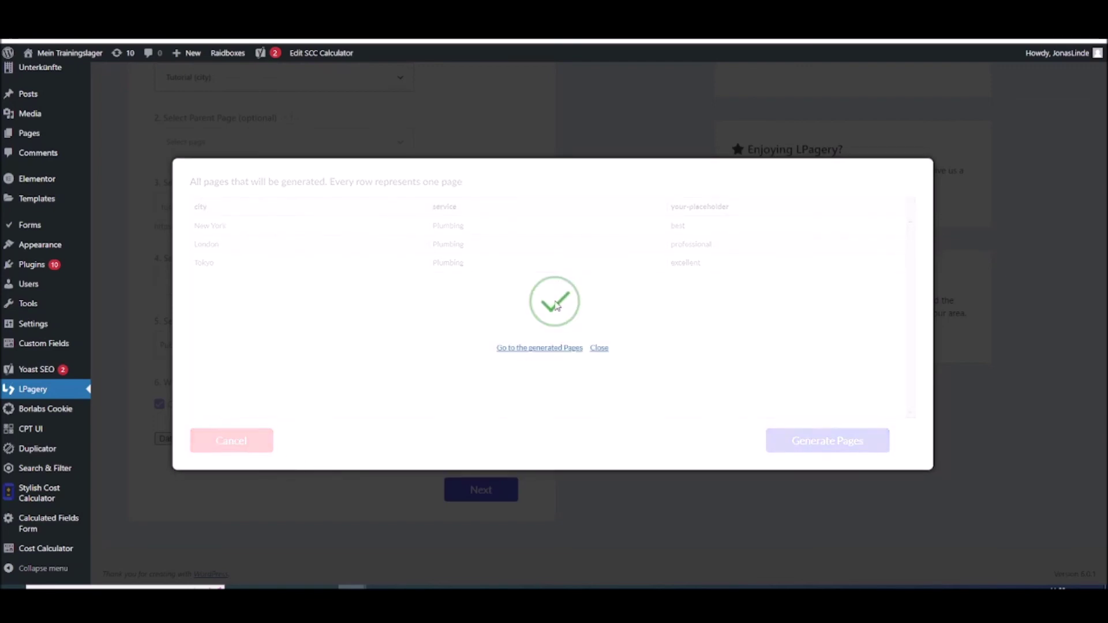
click(544, 351)
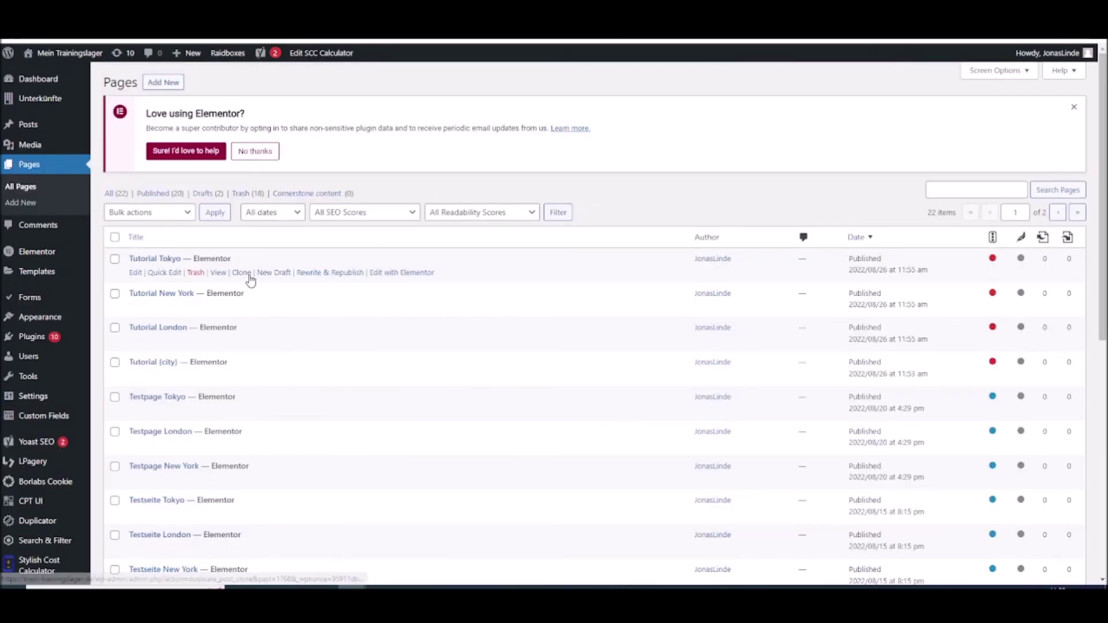
View the published Tutorial Tokyo page reading 'My excellent Plumbing in Tokyo'
click(218, 272)
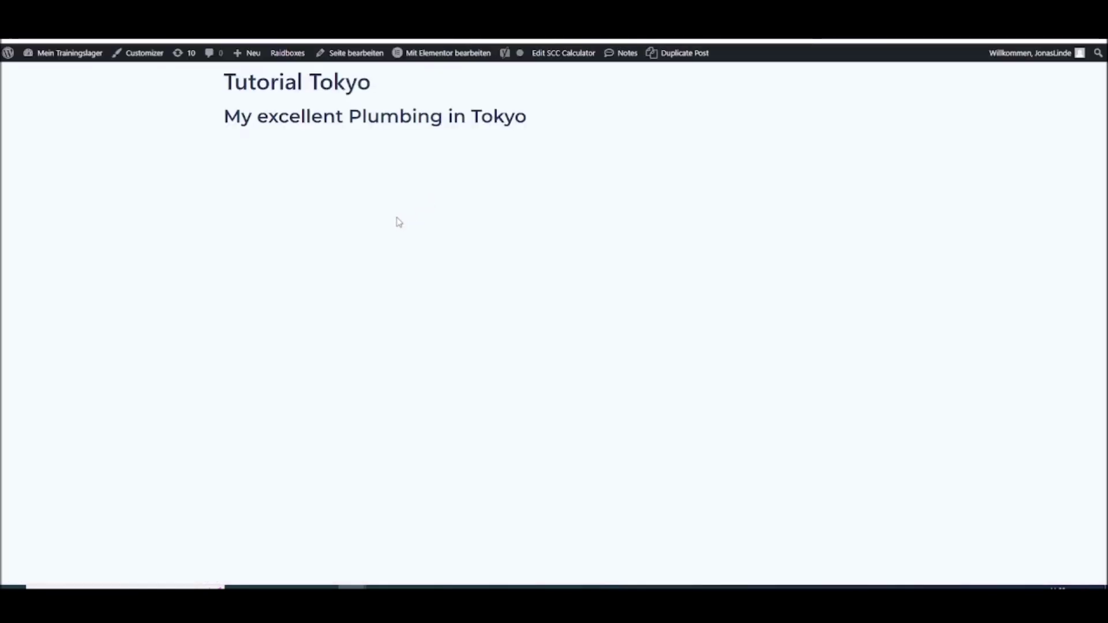